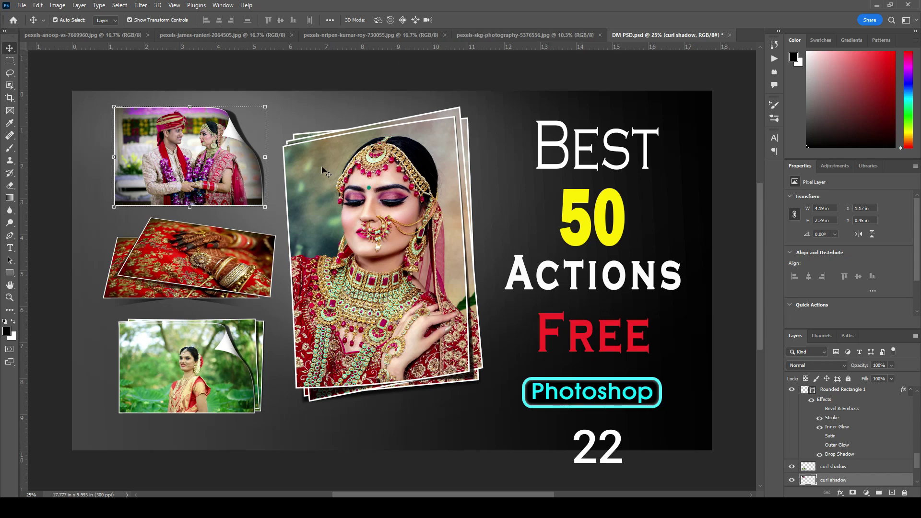
- Drag the curled couple photo at the collage's top-left a little up and right
left_click_drag(325, 172, 325, 159)
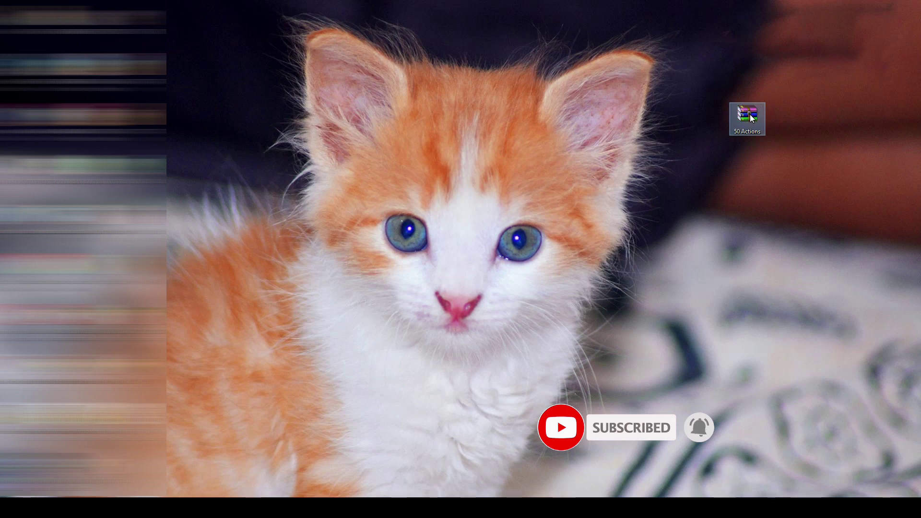
- Extract the 50 Actions archive onto the desktop with its password and open the new folder
right_click(750, 115)
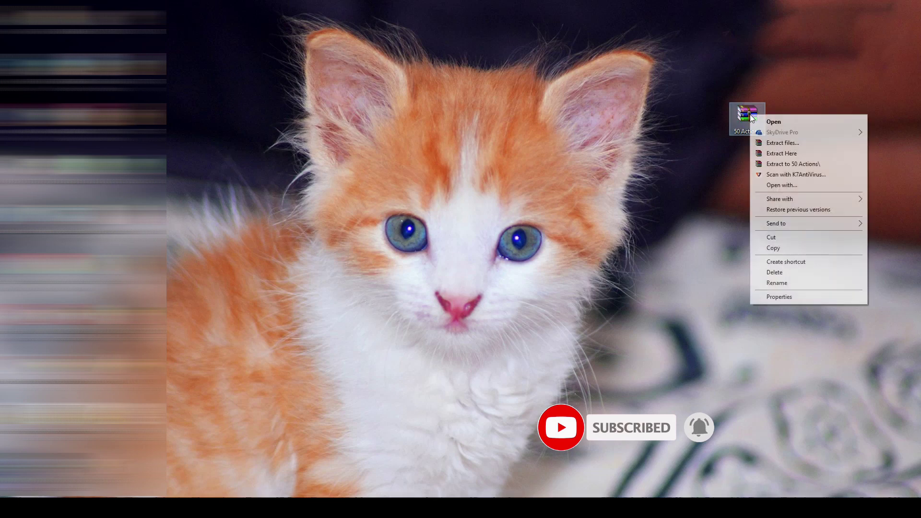
left_click(792, 154)
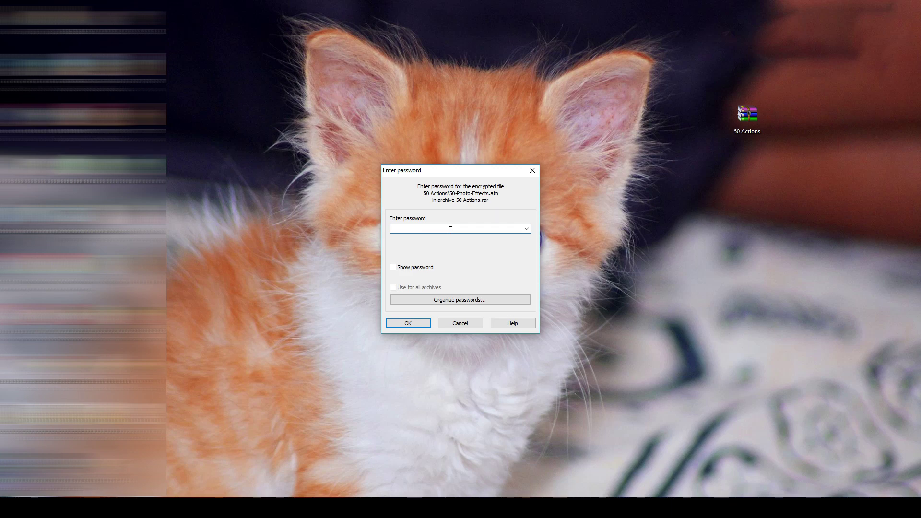
key("ctrl+v")
left_click(408, 324)
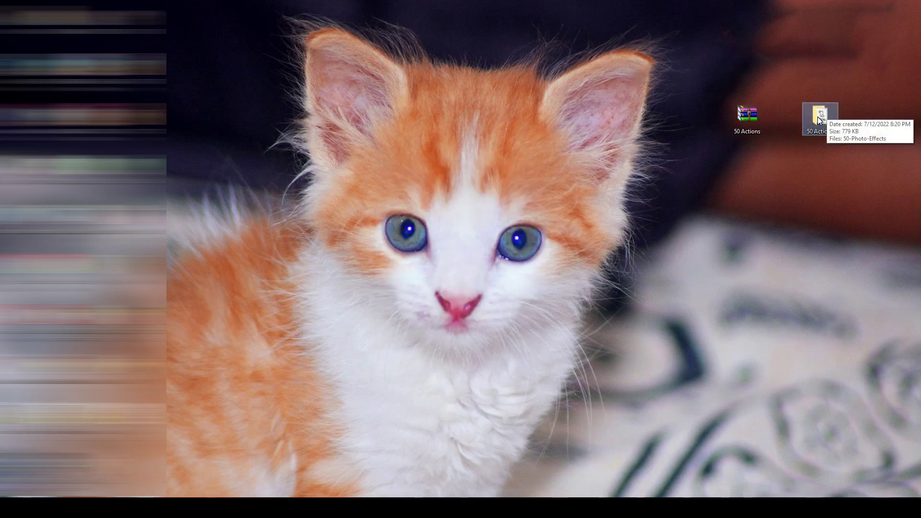
double_click(819, 119)
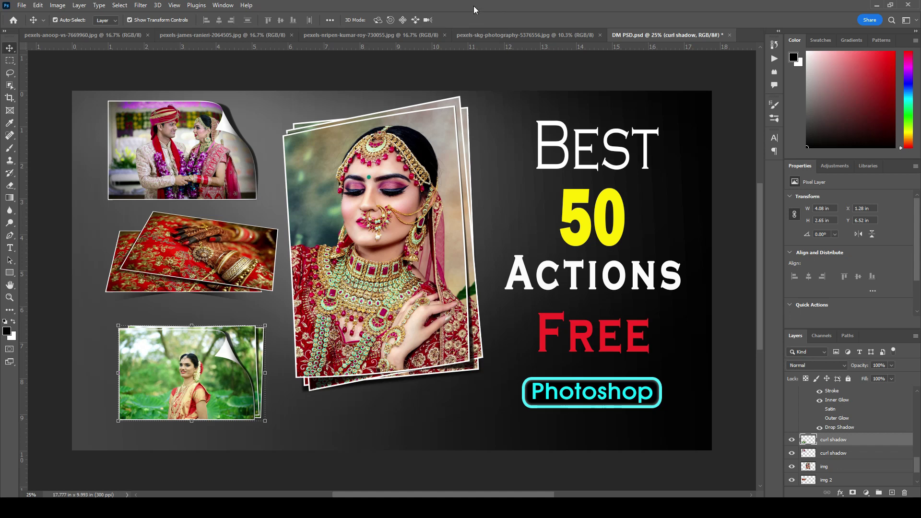
- Show the Actions panel and load 50-Photo-Effects.atn from Desktop > 50 Actions
left_click(223, 7)
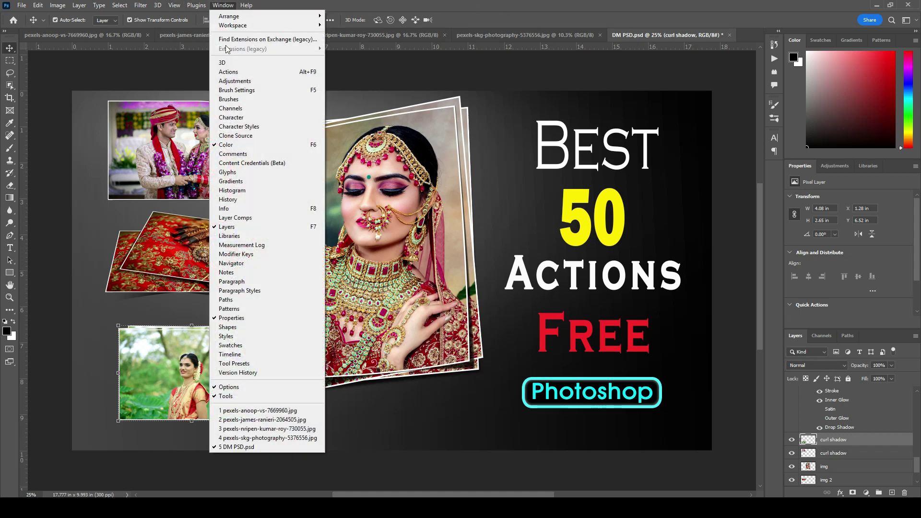
left_click(258, 73)
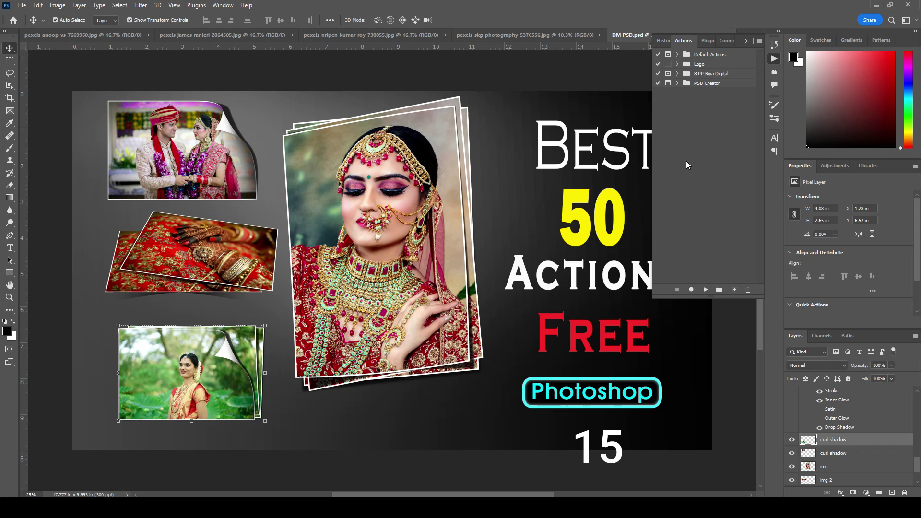
left_click(759, 42)
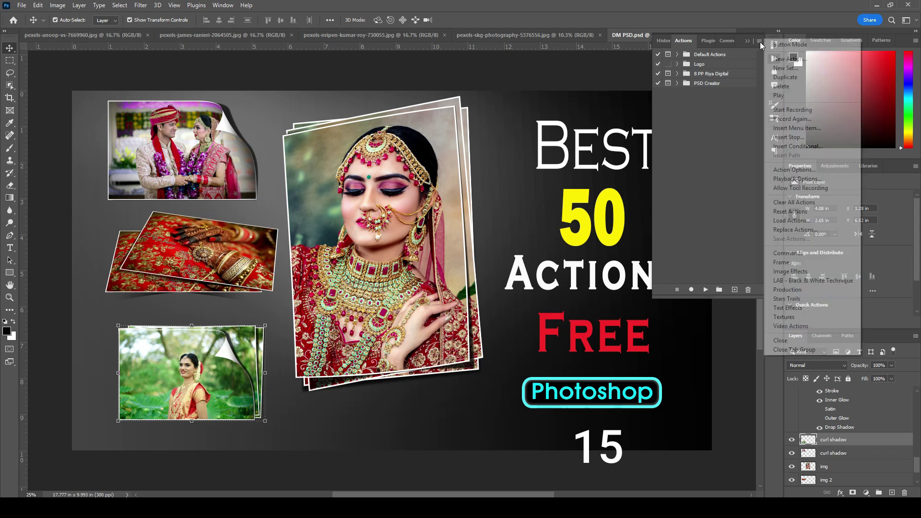
left_click(800, 221)
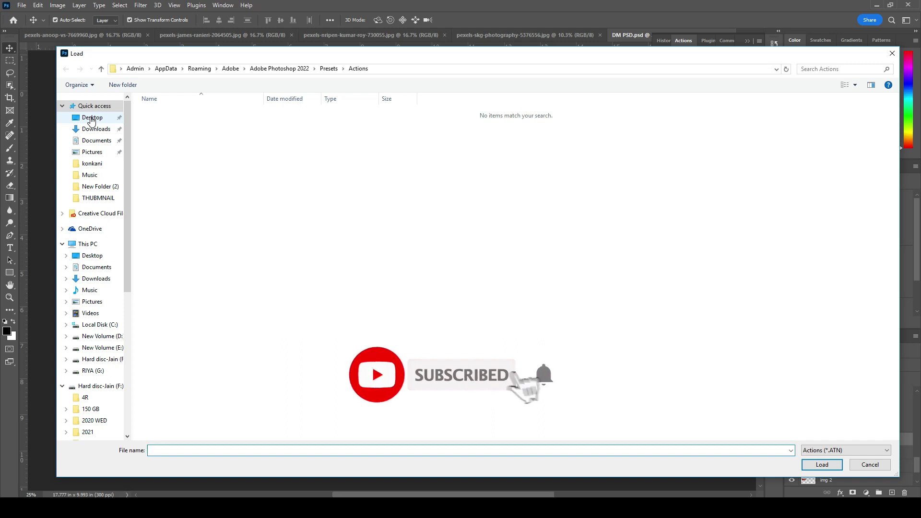
left_click(91, 119)
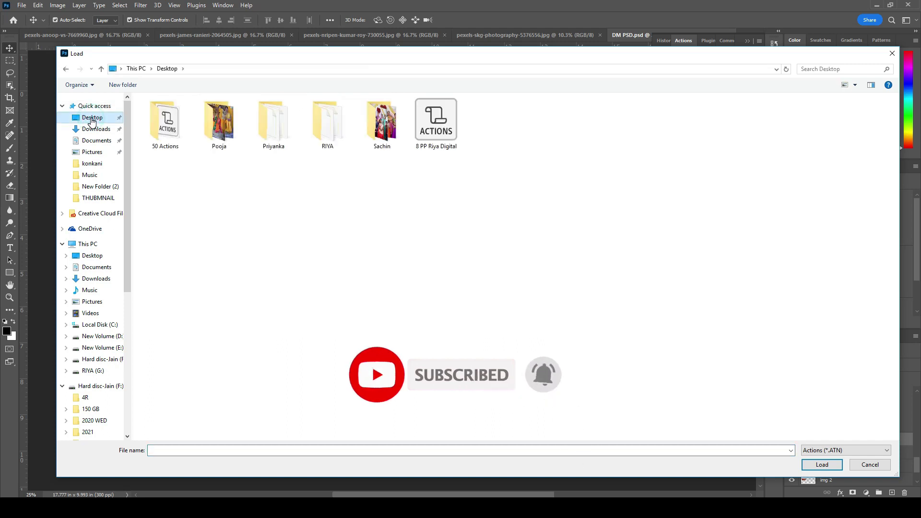
left_click(159, 124)
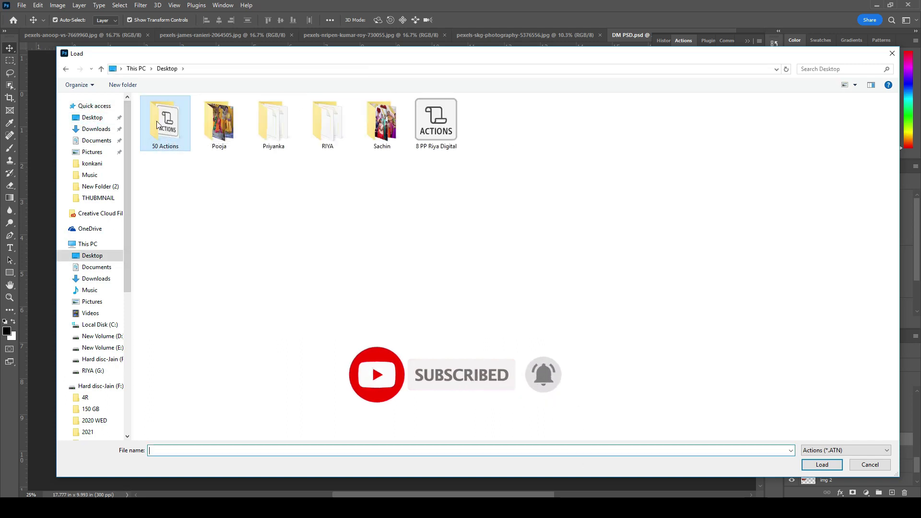
double_click(170, 125)
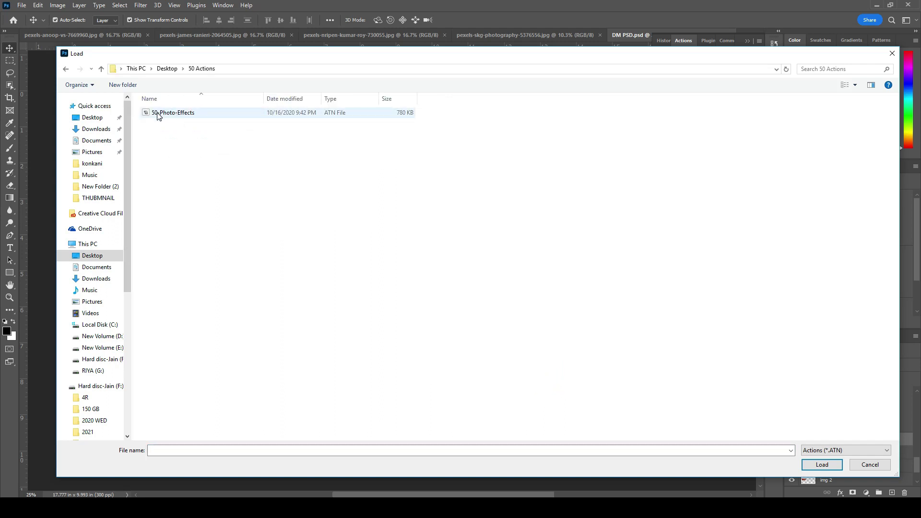
left_click(172, 115)
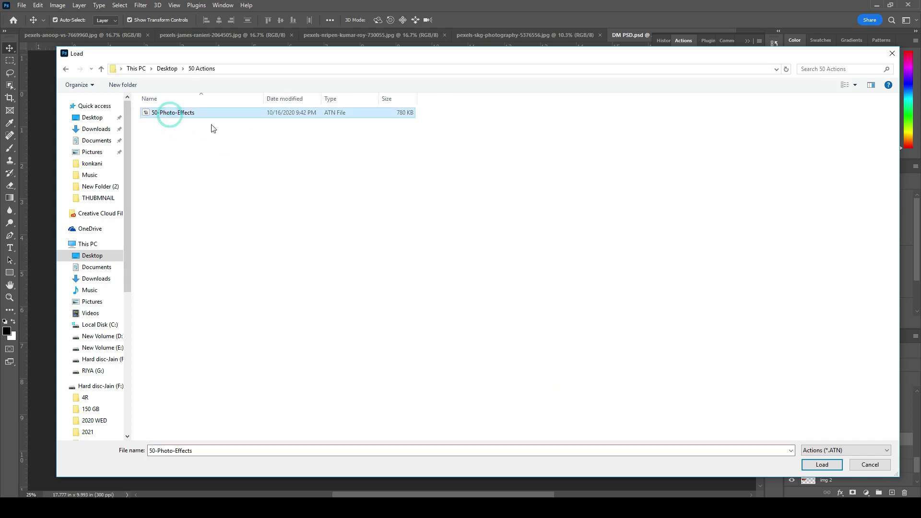
left_click(824, 464)
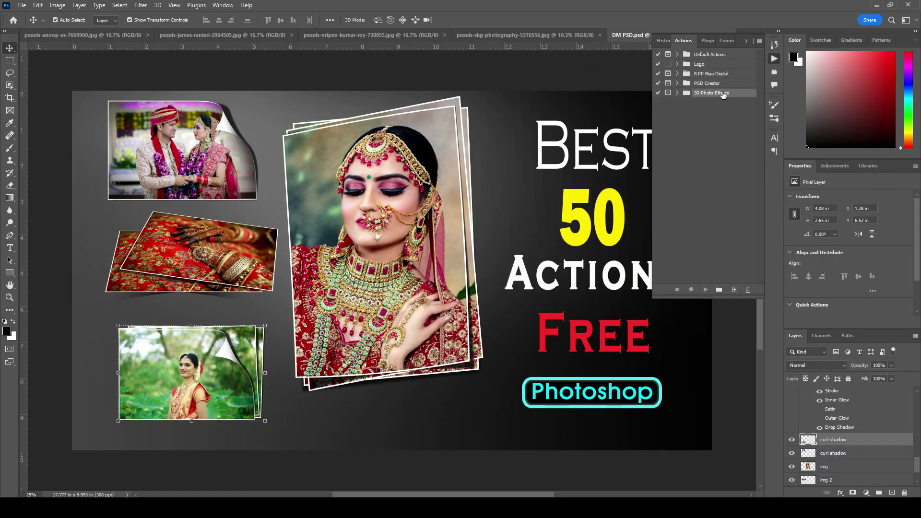
- Play the 50-Photo-Effects effect 45 stacked-photo action on the bride portrait
left_click(677, 93)
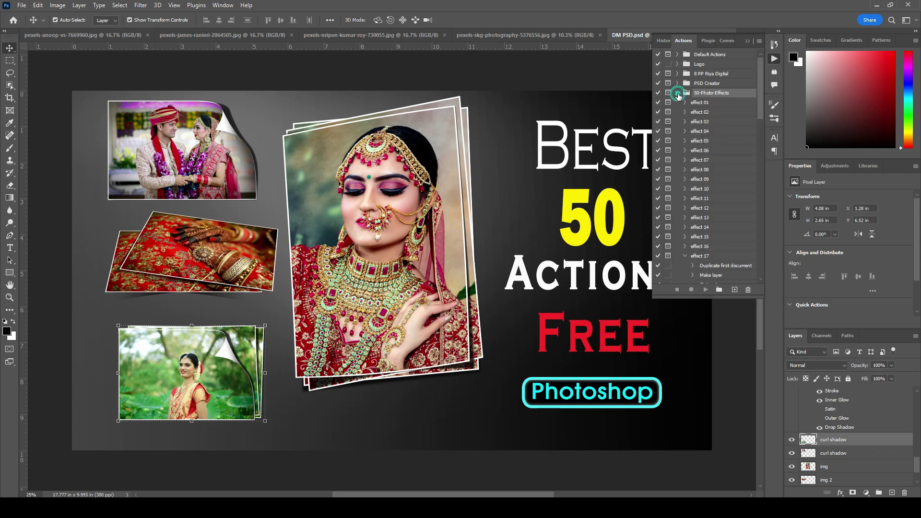
left_click_drag(759, 94, 756, 220)
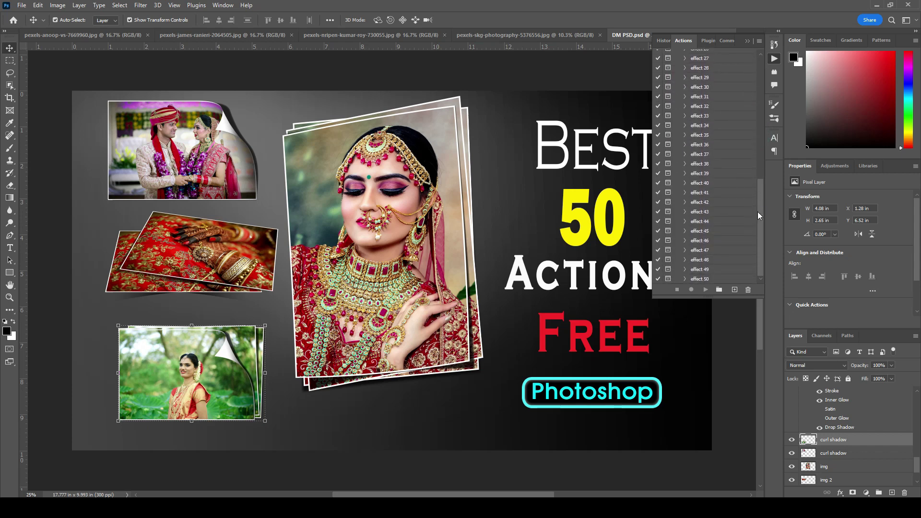
left_click_drag(759, 212, 764, 93)
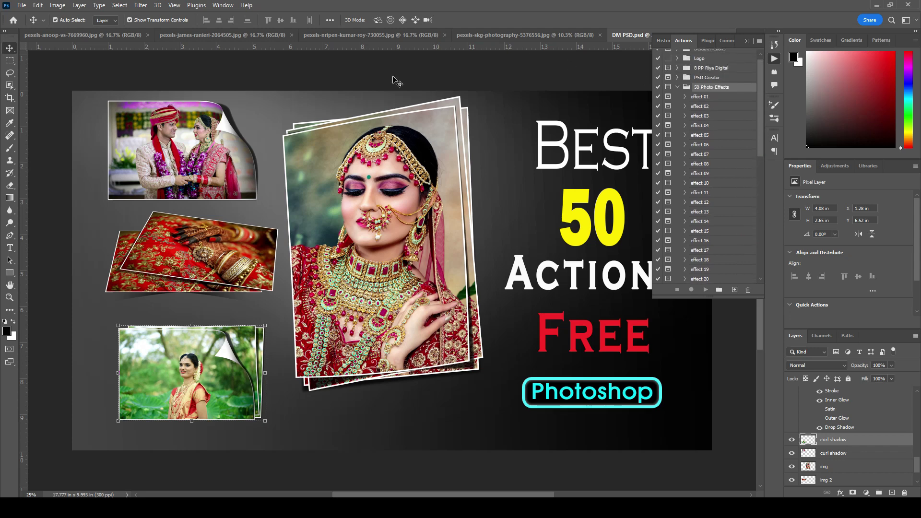
left_click(503, 36)
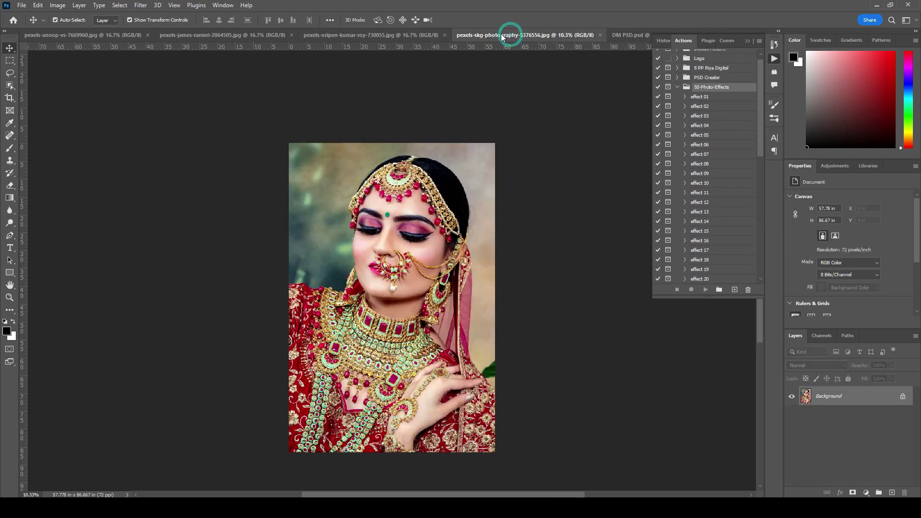
left_click_drag(760, 96, 756, 226)
left_click(700, 232)
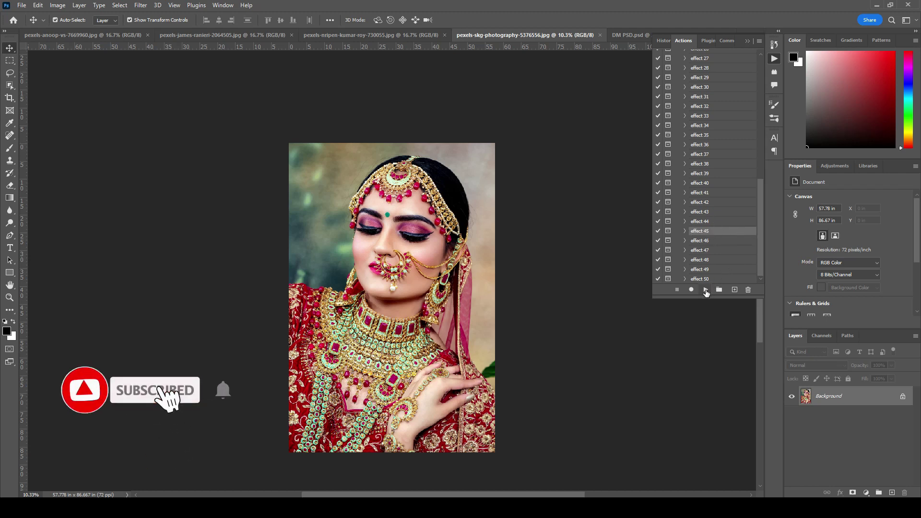
left_click(706, 290)
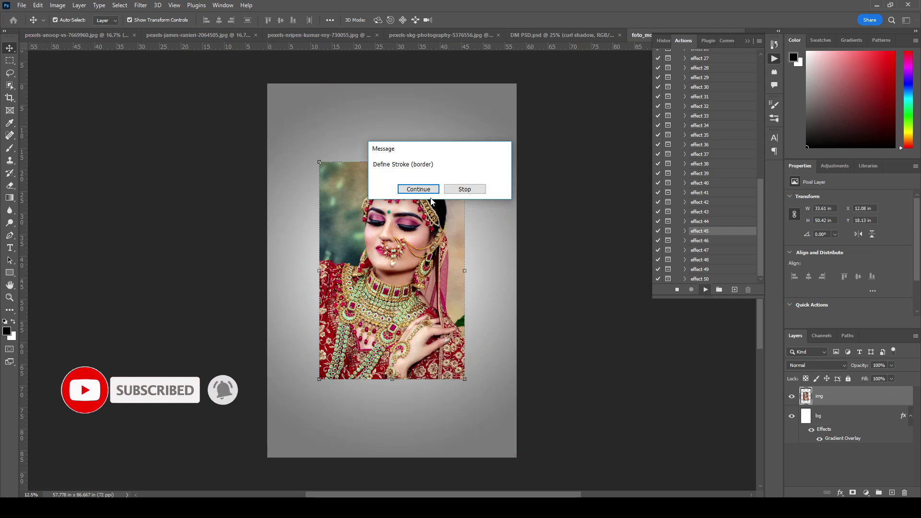
left_click(419, 189)
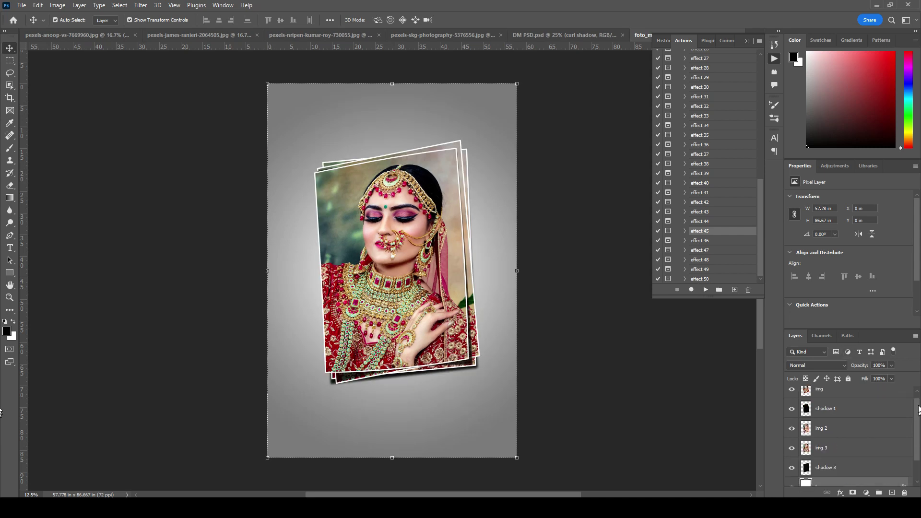
- Merge img, img 2, img 3 and shadow 3 into one layer and move it higher
scroll(916, 415, "up", 2)
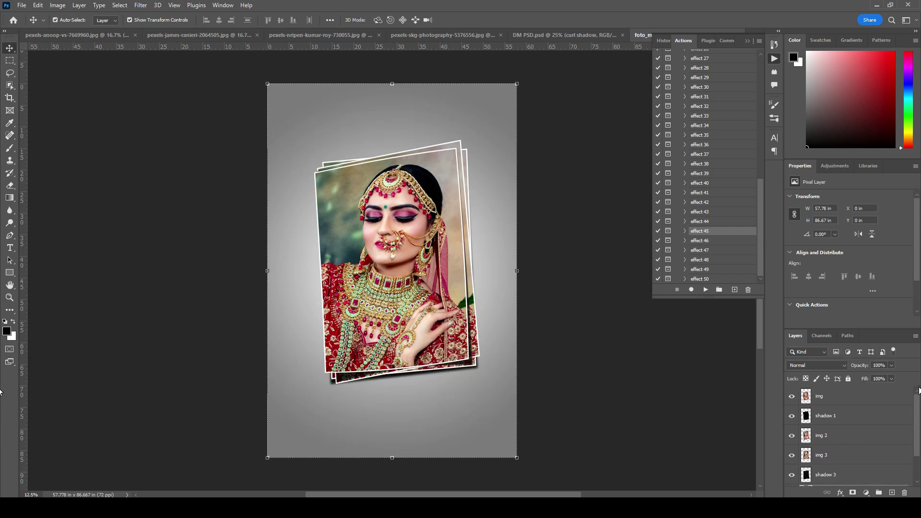
left_click(858, 398)
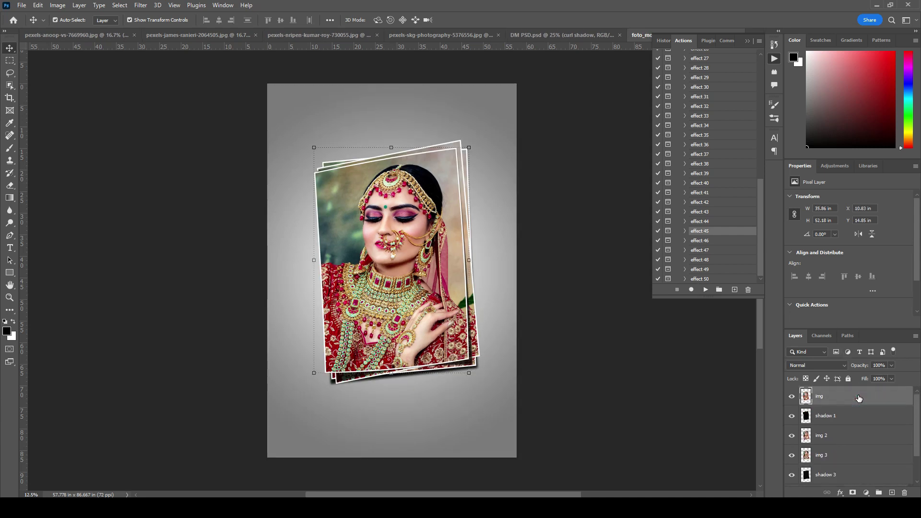
left_click_drag(916, 406, 914, 462)
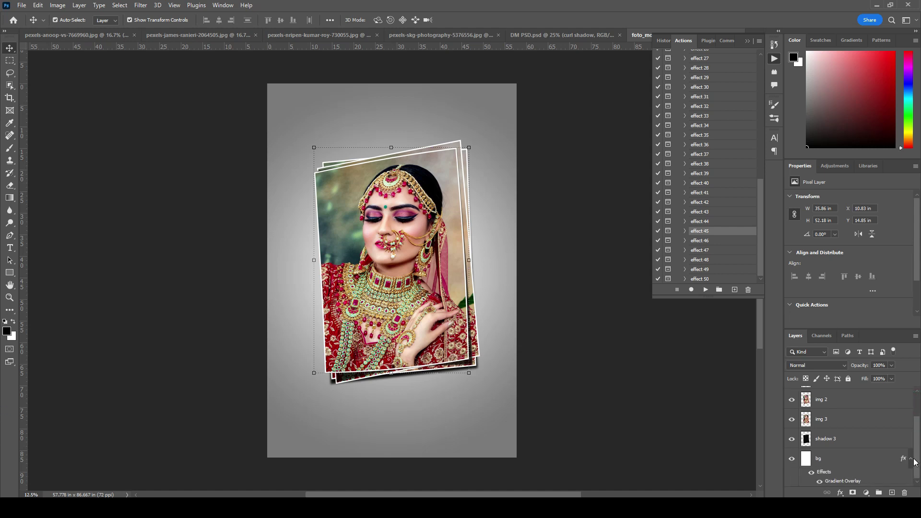
left_click(860, 445, "shift")
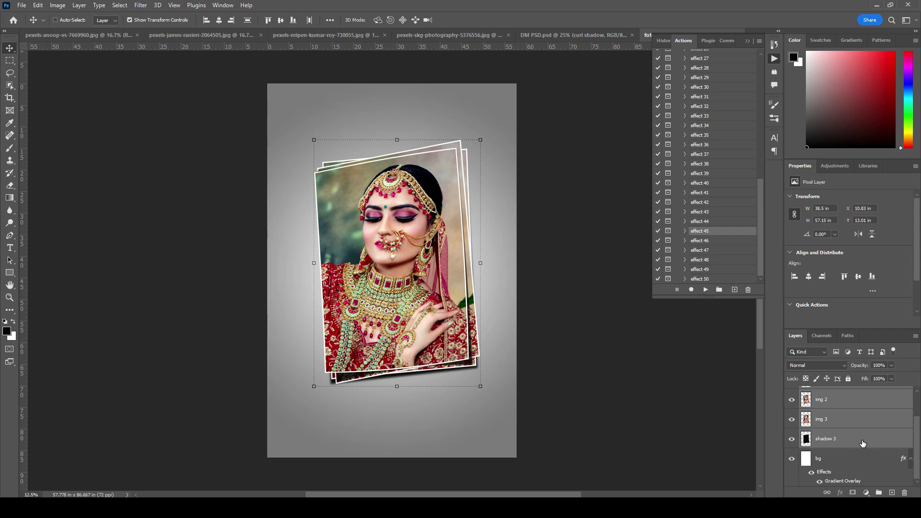
key("ctrl+e")
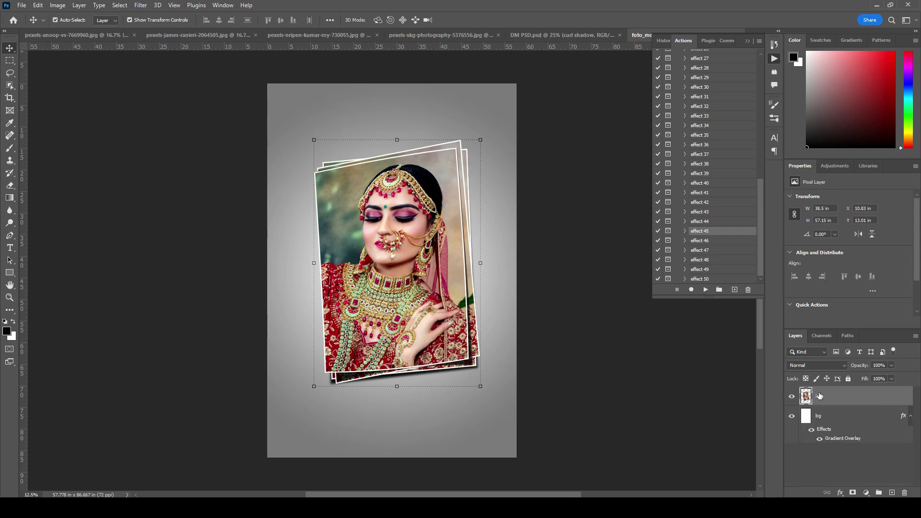
mouse_move(317, 257)
left_mouse_down()
mouse_move(349, 214)
mouse_move(322, 220)
left_mouse_up()
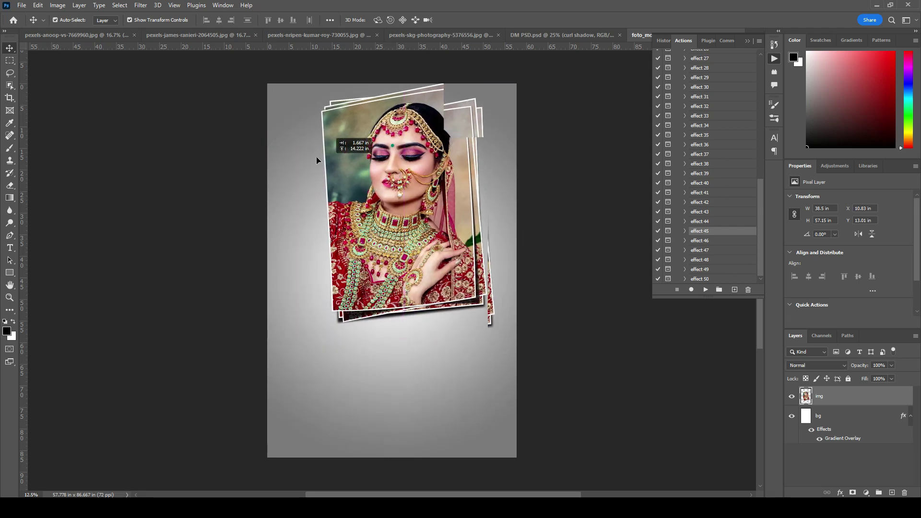
- Play the effect 49 curled-corner action on the henna hands photo
left_click(417, 34)
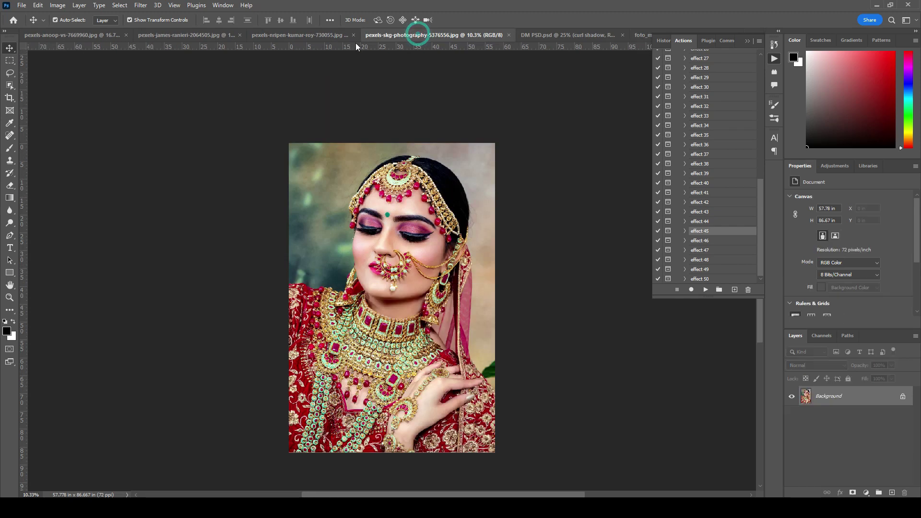
left_click(325, 35)
left_click(189, 36)
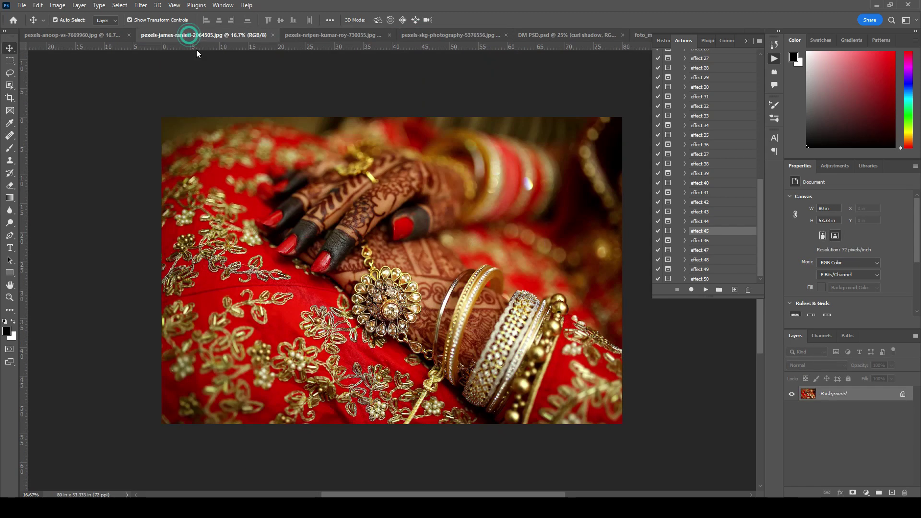
left_click(691, 270)
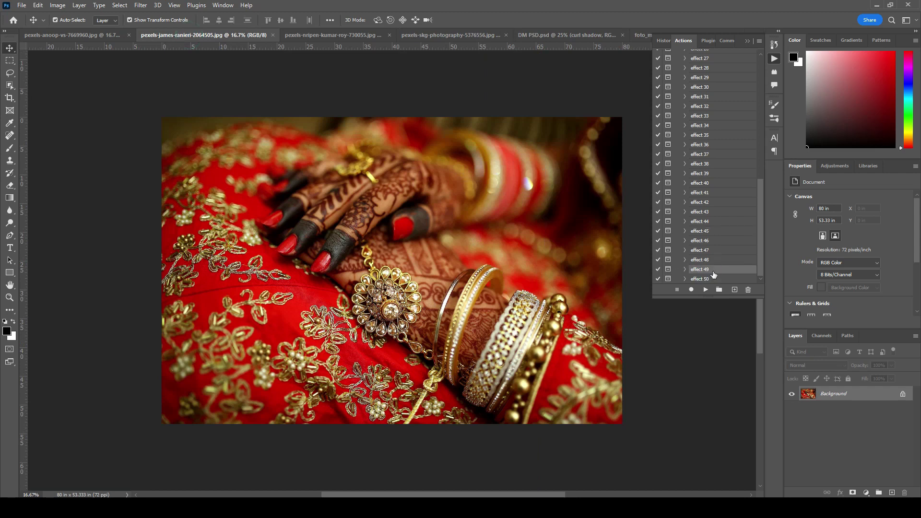
left_click(706, 290)
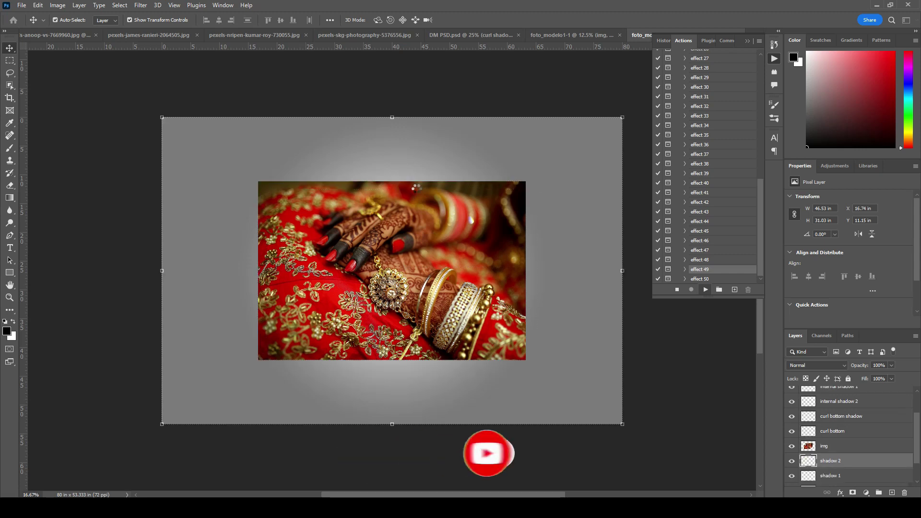
- Merge the curl top shadow through shadow 1 layers and move the photo up-left
left_click(848, 450)
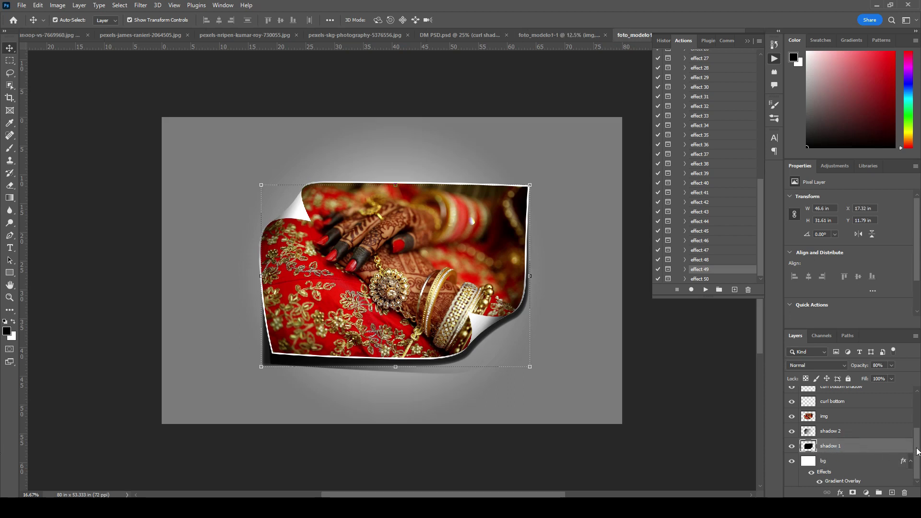
left_click(871, 405, "shift")
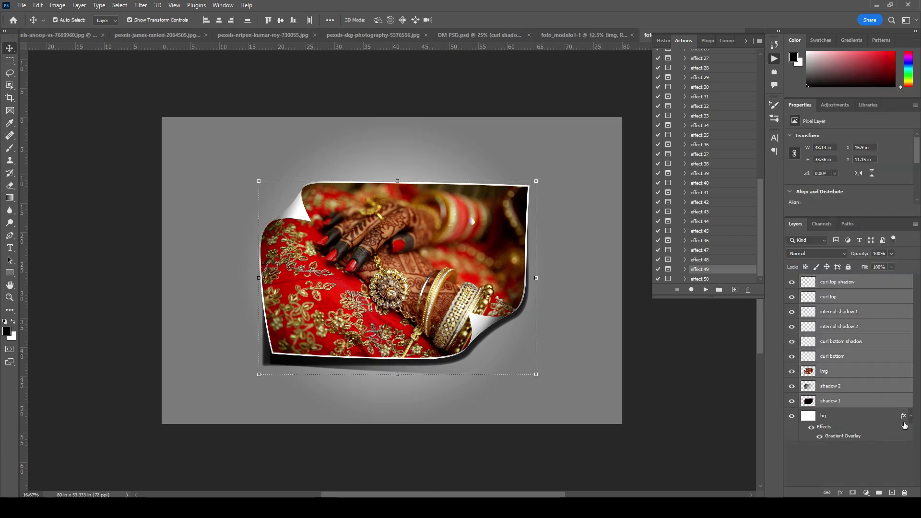
key("ctrl+e")
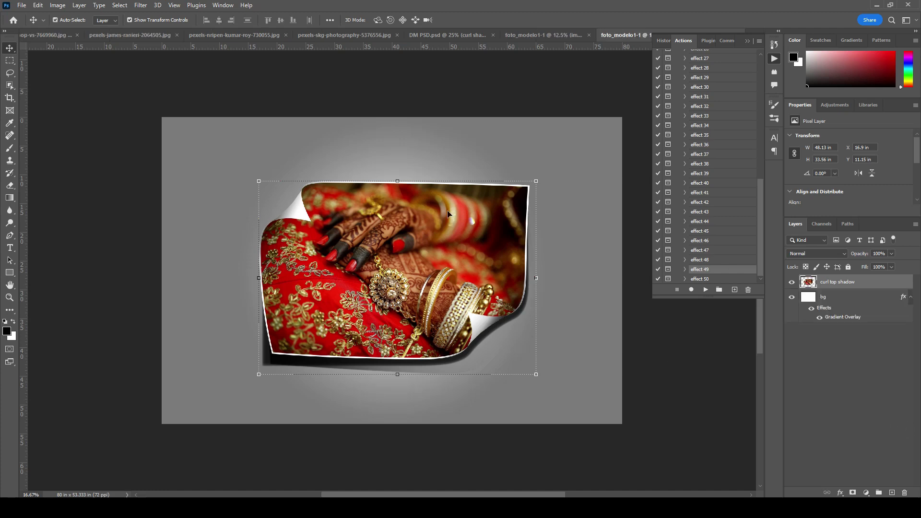
left_click_drag(448, 215, 462, 165)
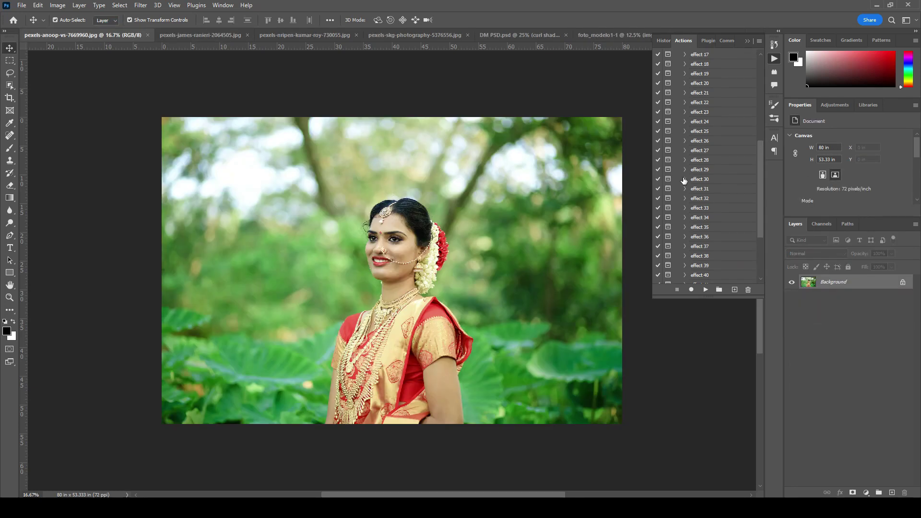
- Play the effect 30 tilted-frames action on the garden bride photo
left_click_drag(462, 166, 707, 186)
left_click(701, 182)
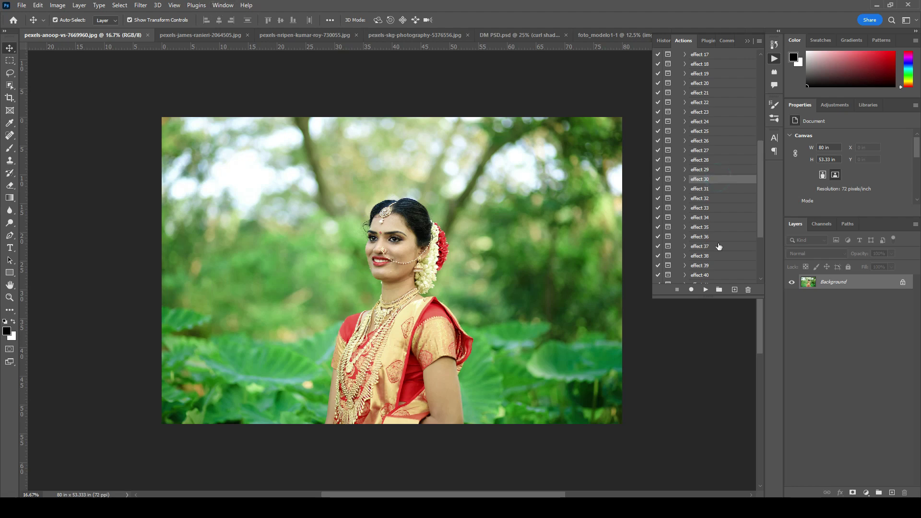
left_click(705, 289)
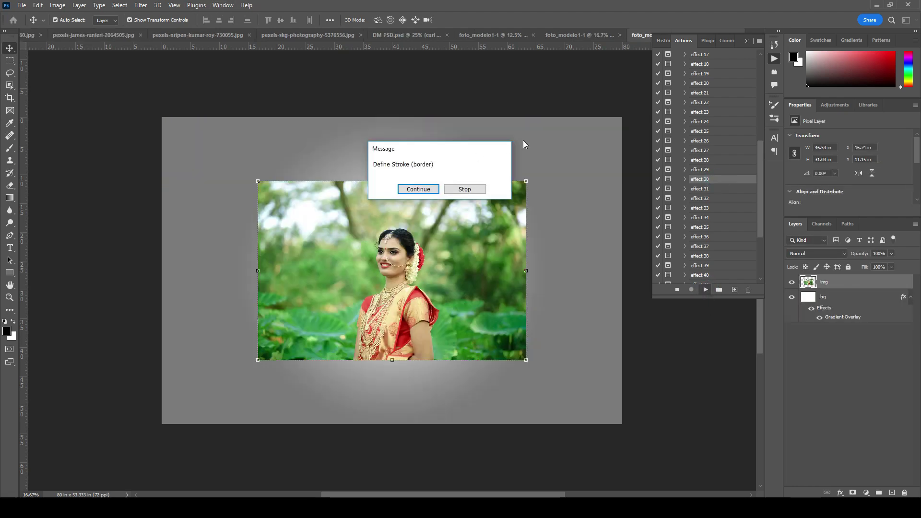
left_click(420, 189)
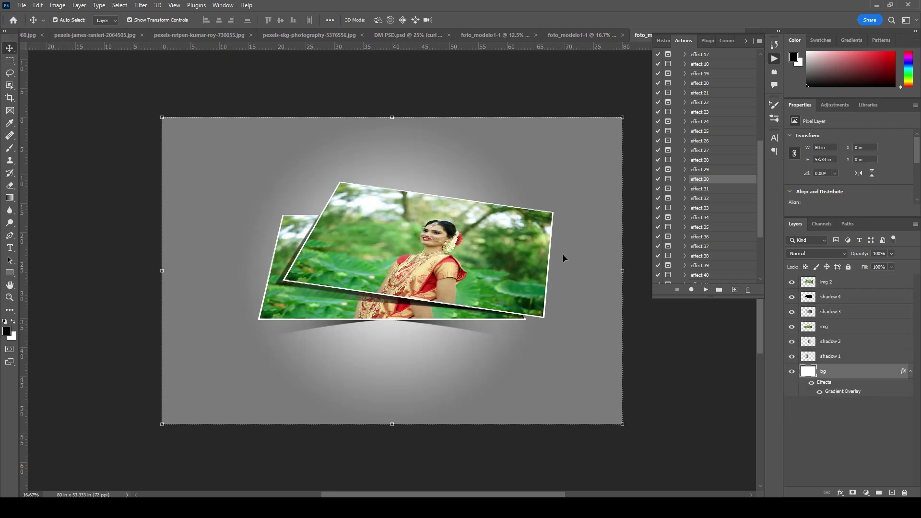
- Merge img 2 through shadow 1 into one layer and move it up and left
left_click(846, 285)
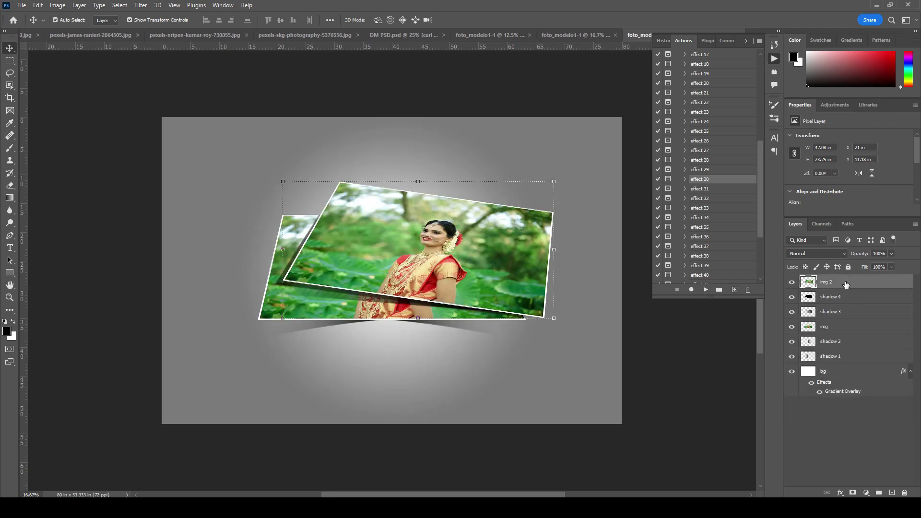
left_click(861, 357, "shift")
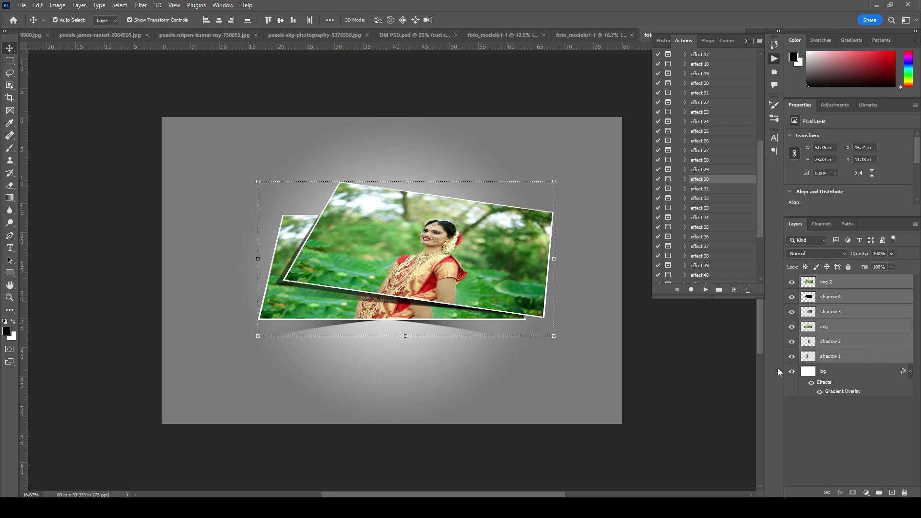
key("ctrl")
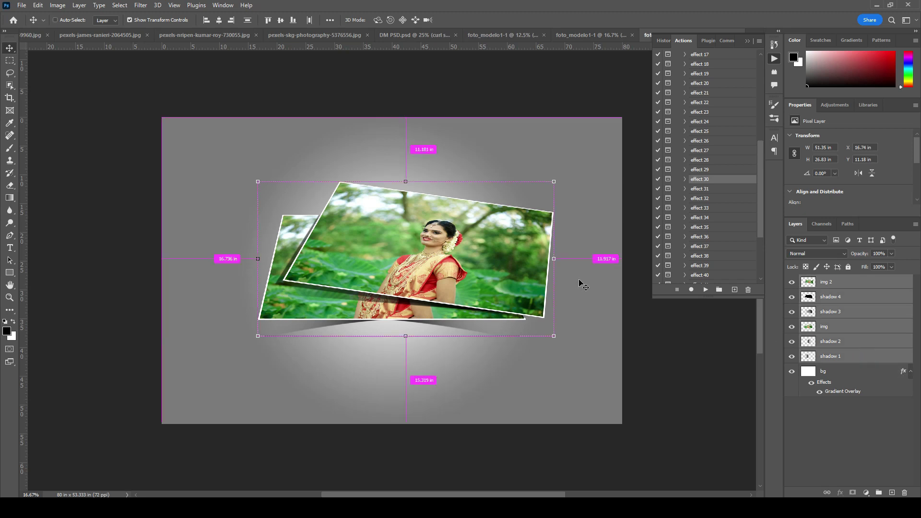
key("ctrl+e")
mouse_move(452, 249)
left_mouse_down()
mouse_move(401, 199)
mouse_move(418, 221)
left_mouse_up()
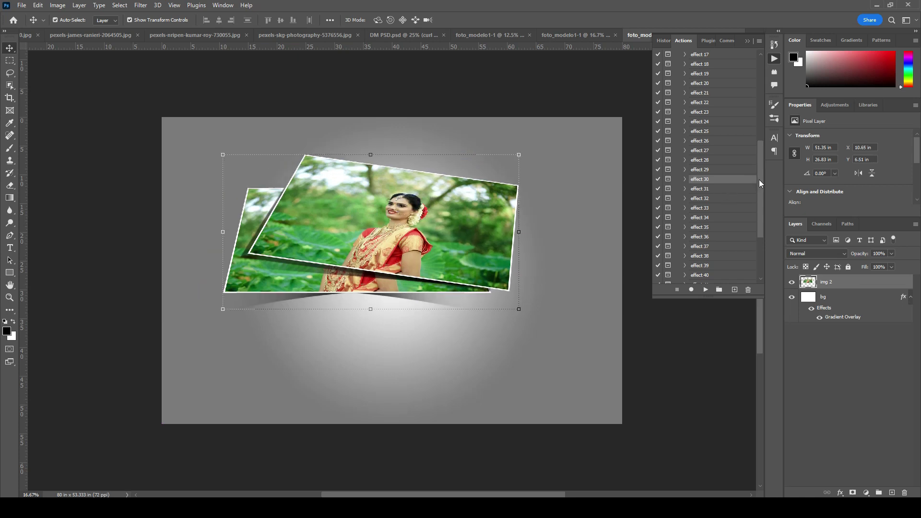
mouse_move(761, 182)
left_mouse_down()
mouse_move(761, 97)
mouse_move(763, 226)
left_mouse_up()
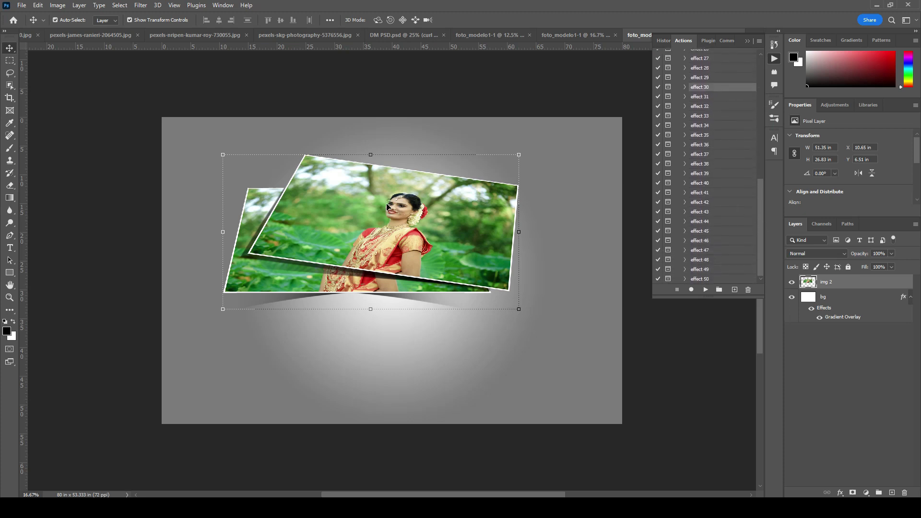